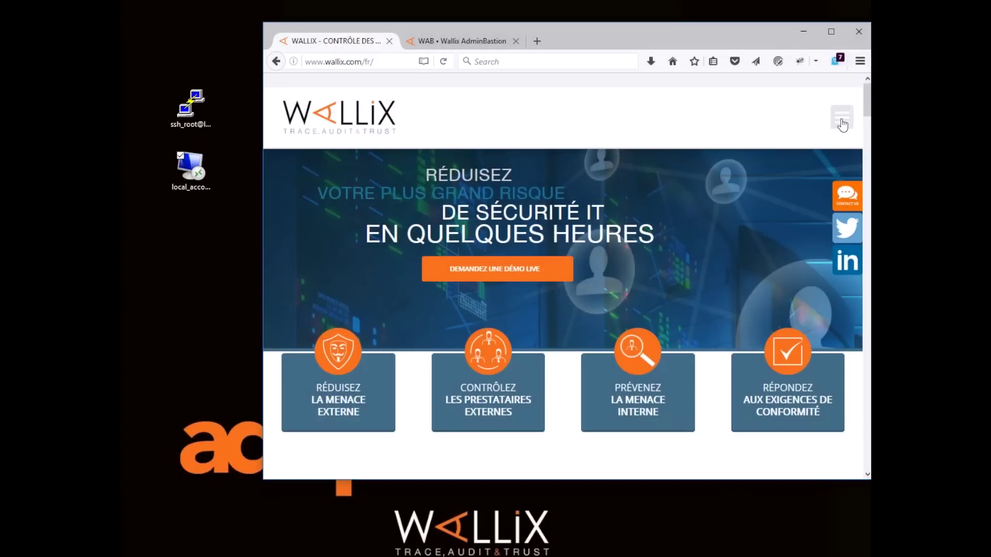
Browse the Wallix site's PARTENAIRES > WAP APP page to the RSA Ready entry, then close that tab
left_click(842, 124)
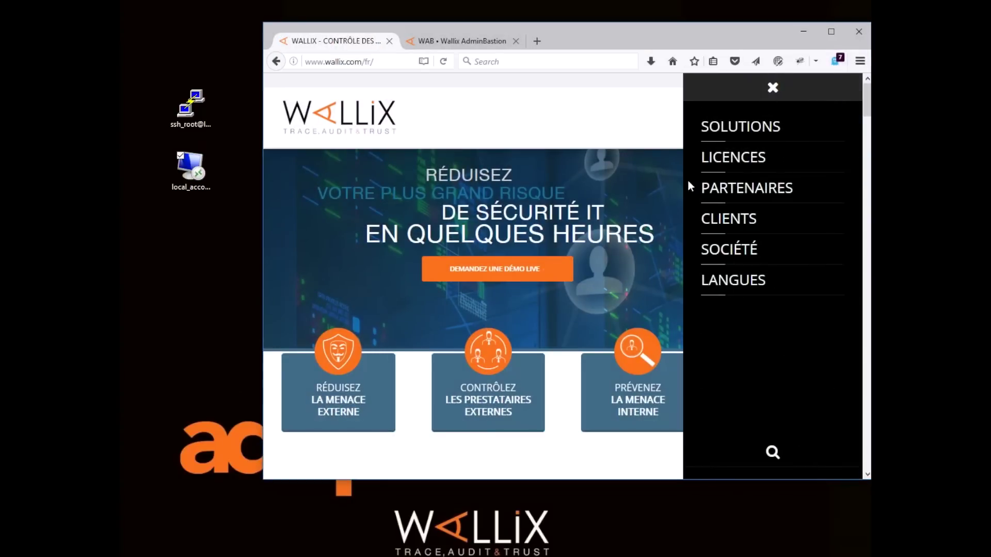
left_click(715, 191)
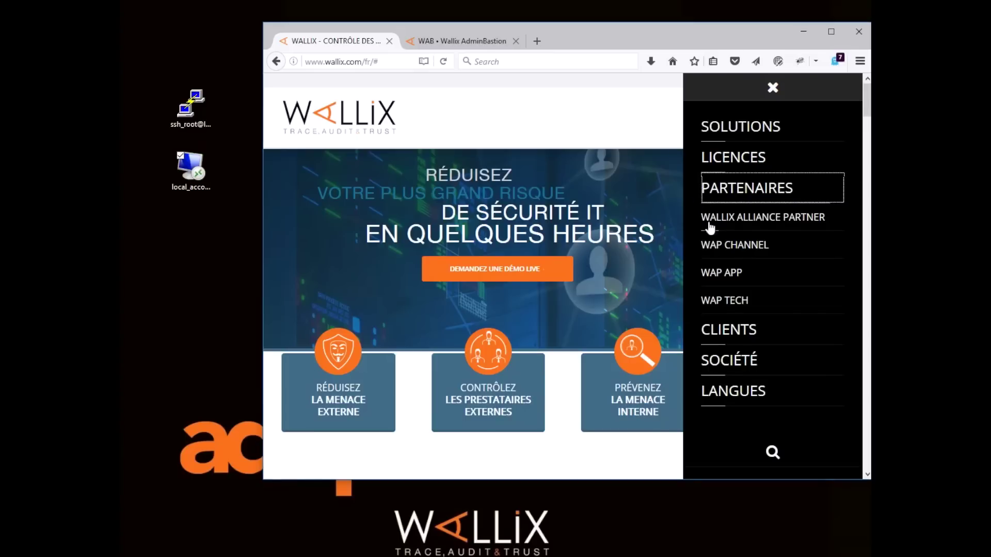
left_click(708, 284)
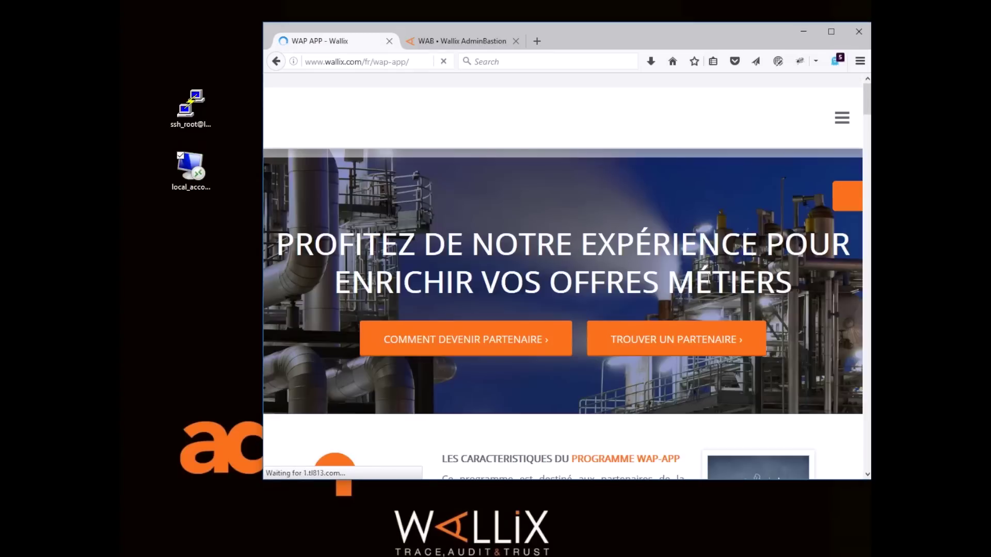
scroll(621, 288, "down", 8)
scroll(622, 288, "down", 20)
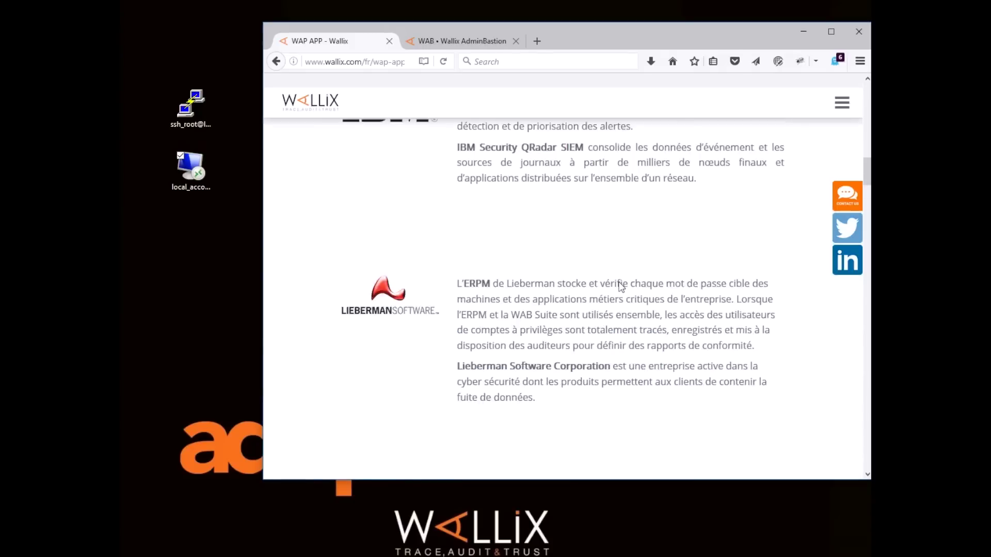
scroll(620, 282, "down", 4)
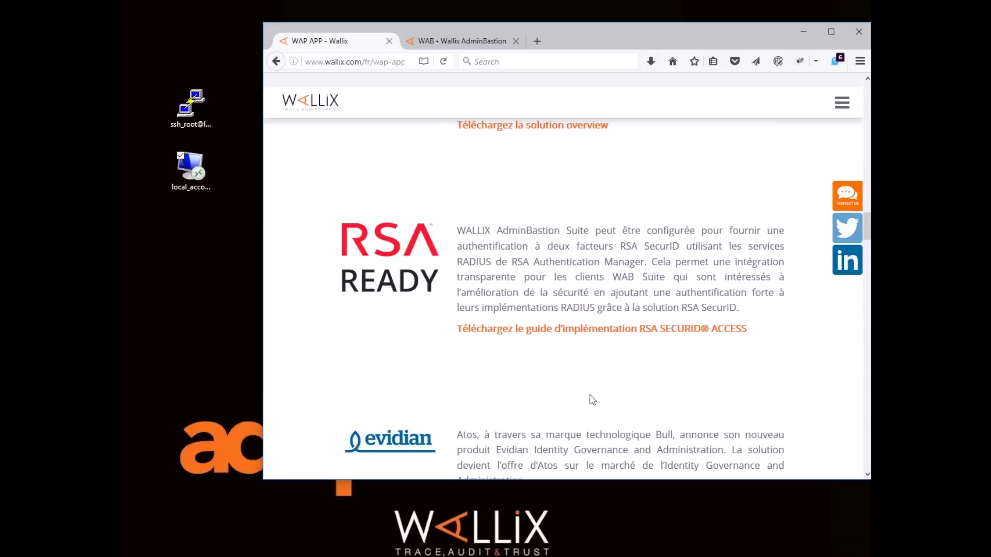
left_click(389, 41)
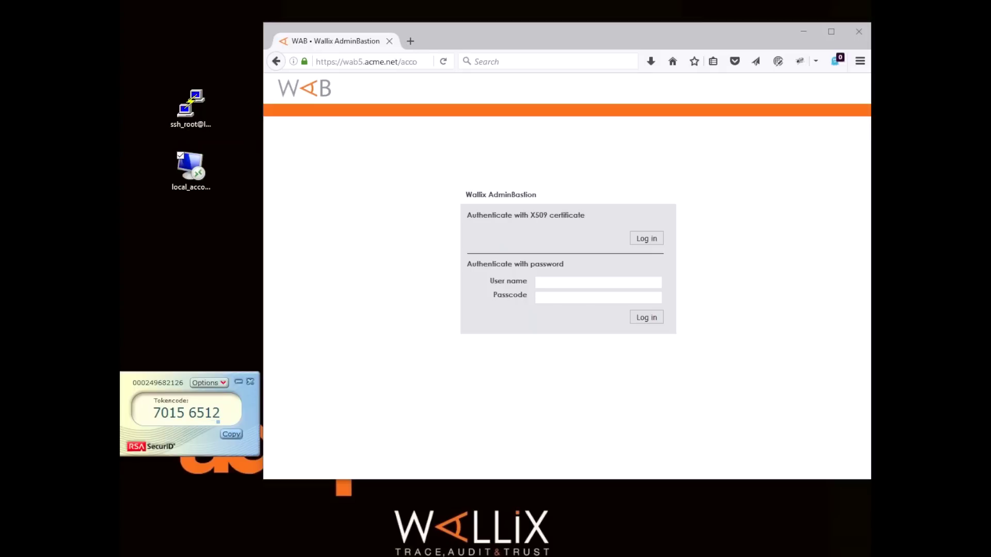
Log into AdminBastion with the username and the copied RSA tokencode as passcode
left_click(566, 284)
type("user")
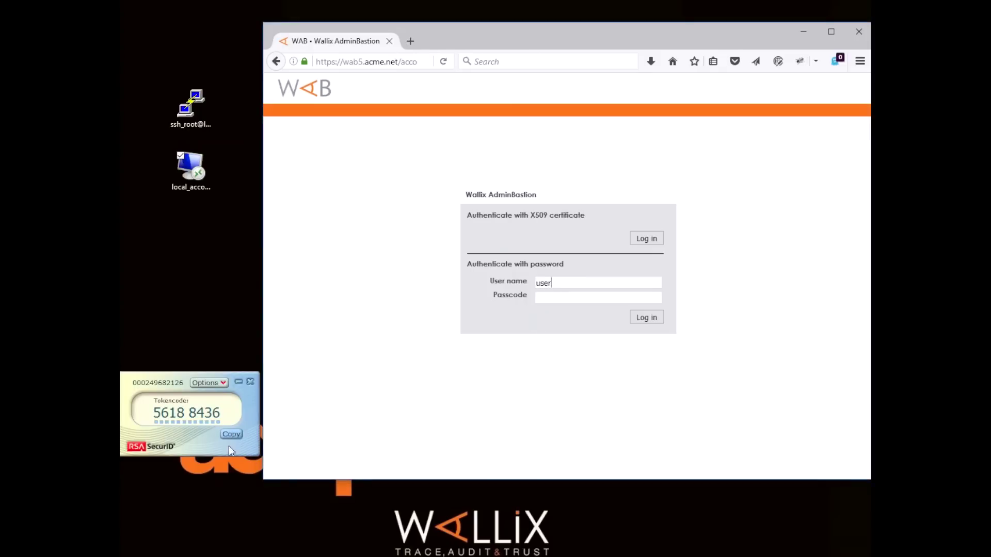
left_click(227, 434)
left_click(548, 301)
key("ctrl+v")
left_click(642, 319)
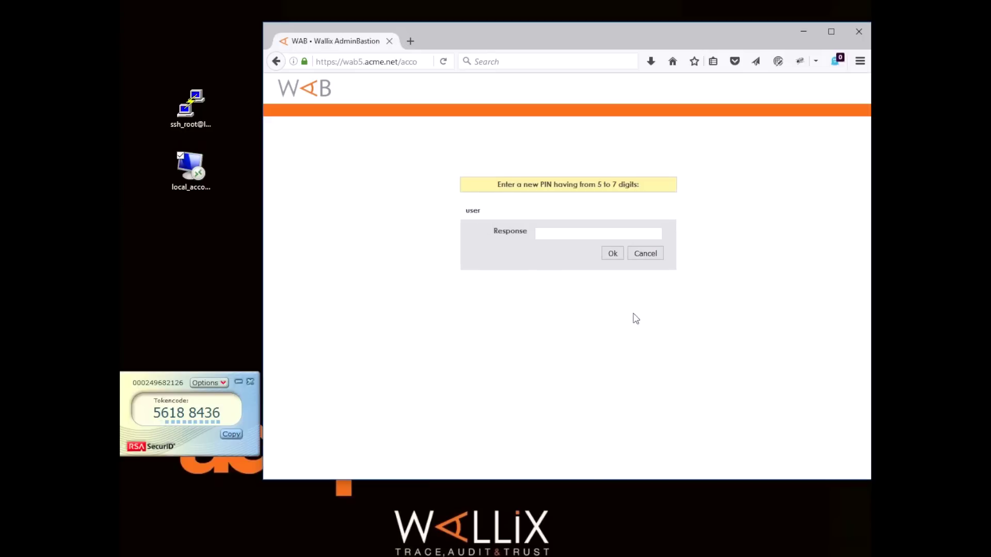
Enter a new six-digit SecurID PIN and confirm it
left_click(563, 232)
type("••••••")
left_click(611, 255)
left_click(567, 233)
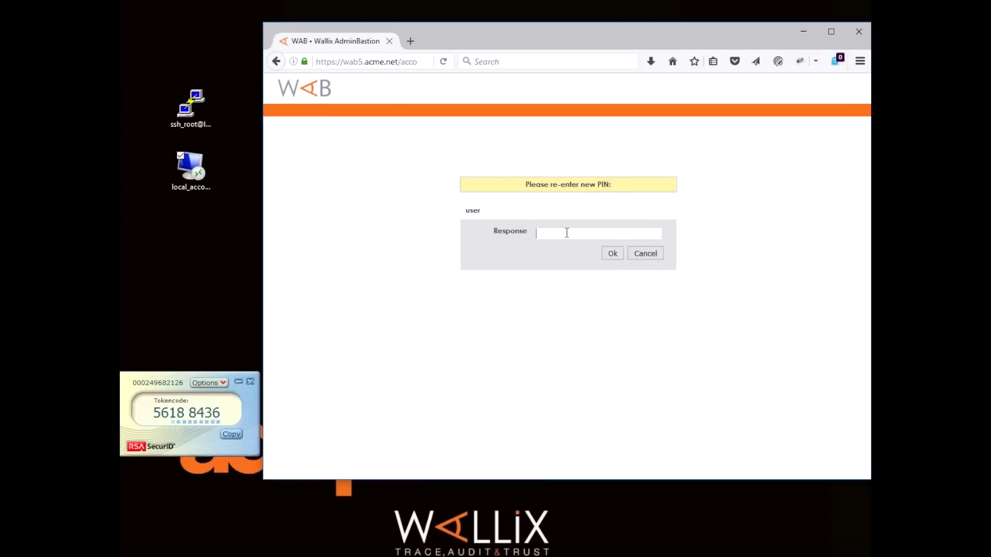
type("••••••")
left_click(614, 255)
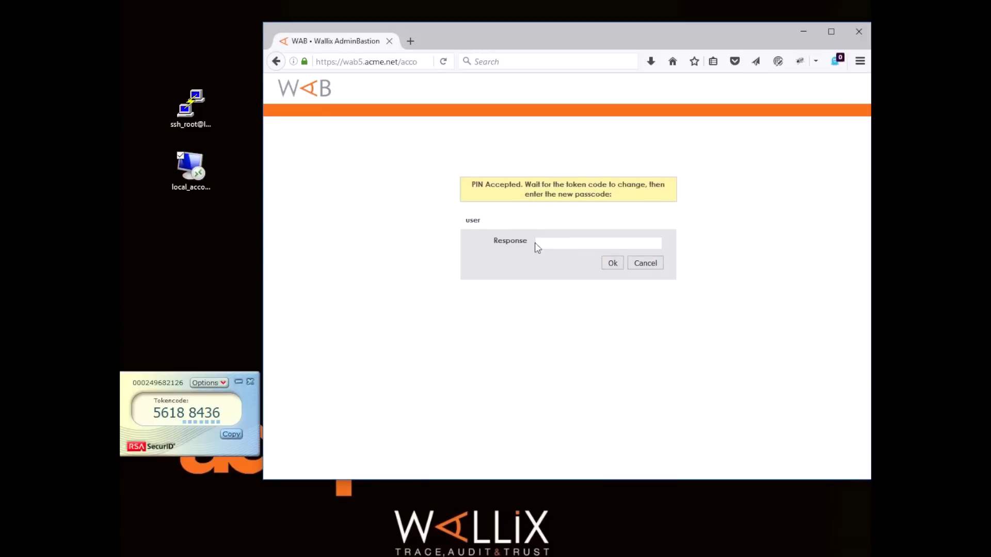
Submit the new PIN followed by the refreshed tokencode as the Response passcode
left_click(567, 245)
left_click(230, 435)
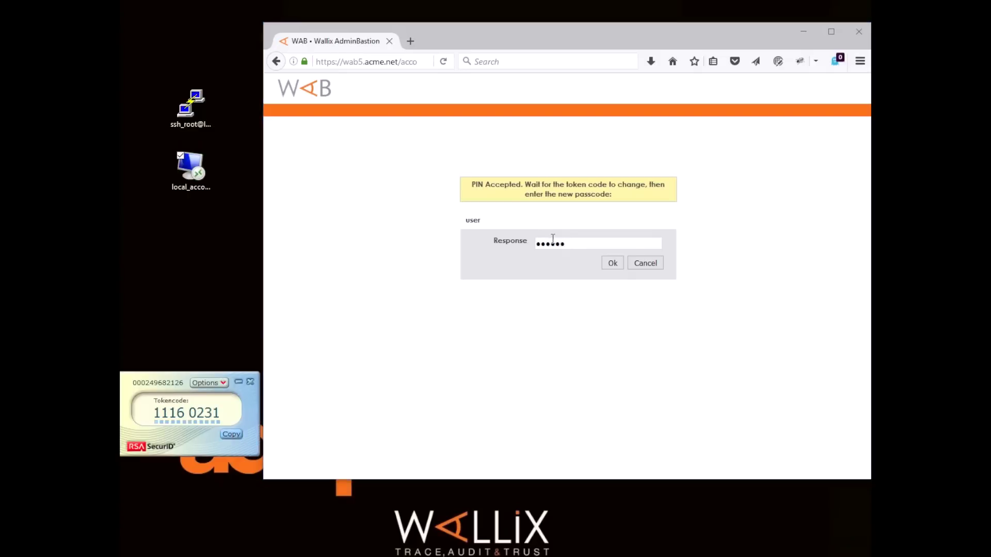
left_click(570, 244)
key("ctrl+v")
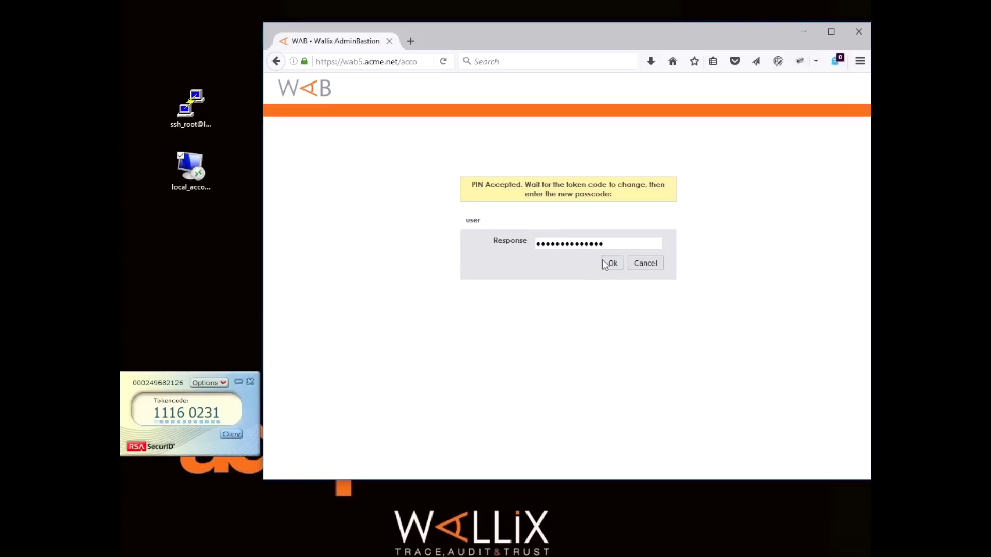
left_click(611, 263)
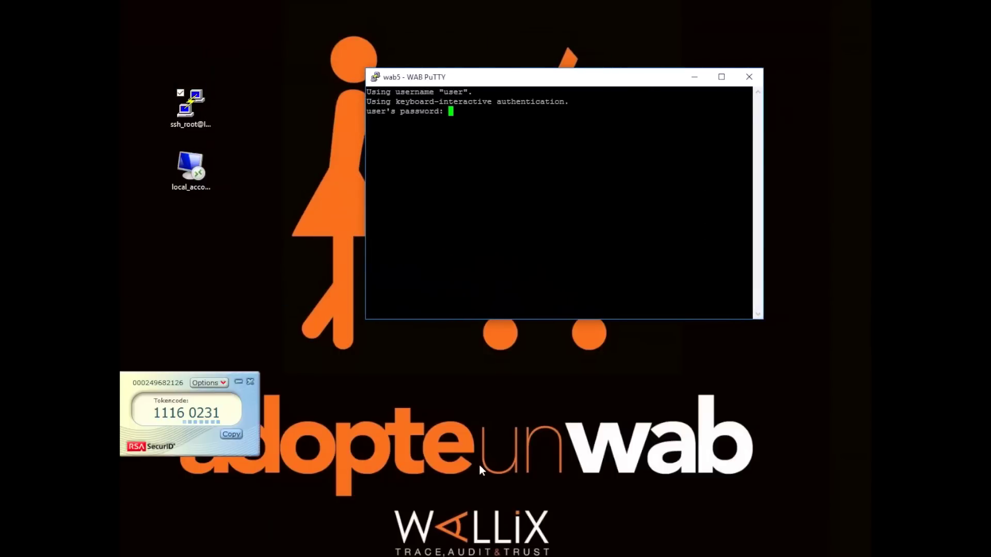
Authenticate the PuTTY session with the copied tokencode, then enter and confirm the new PIN
left_click(231, 435)
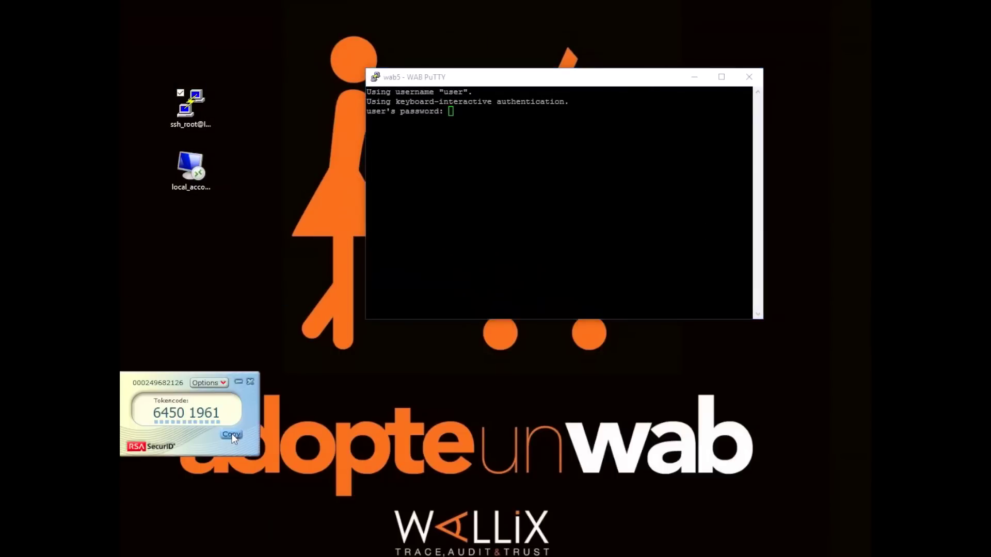
left_click(456, 241)
key("Return")
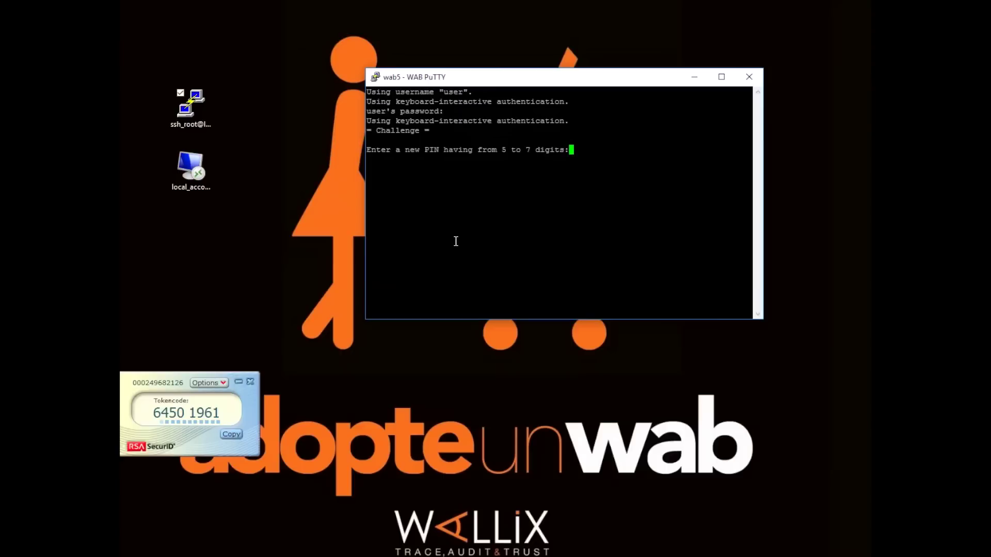
key("Return")
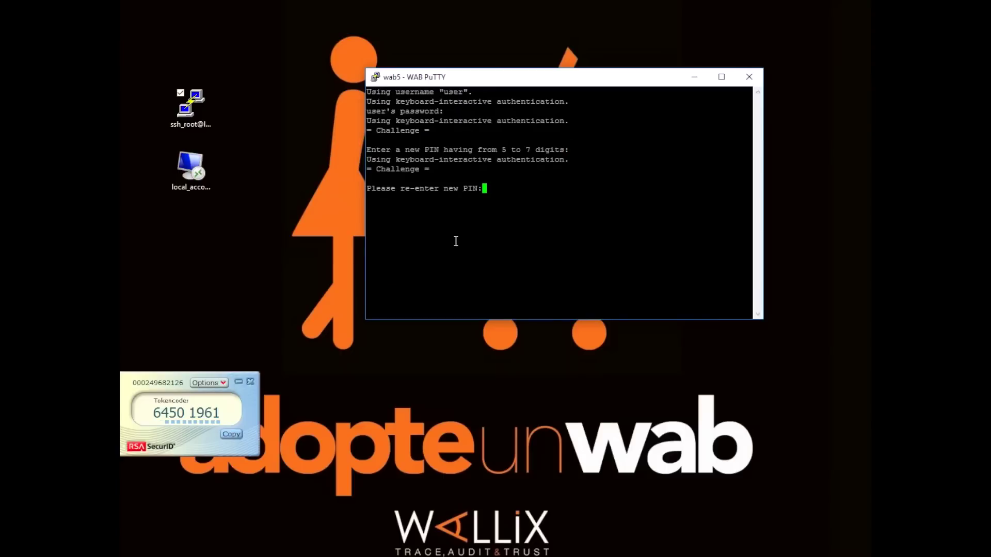
key("Return")
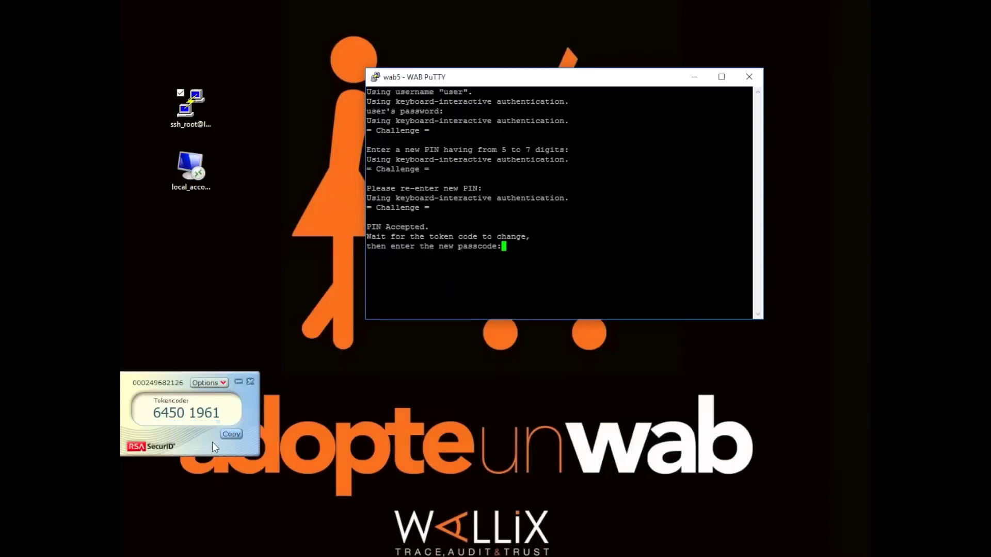
Submit a fresh token passcode to reach the wab5 root shell
left_click(231, 434)
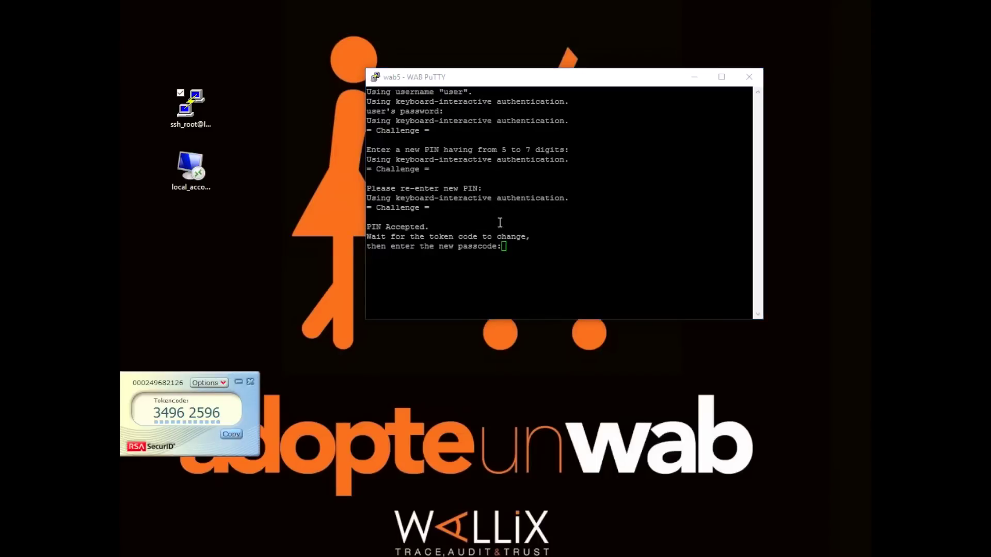
left_click(514, 271)
key("Return")
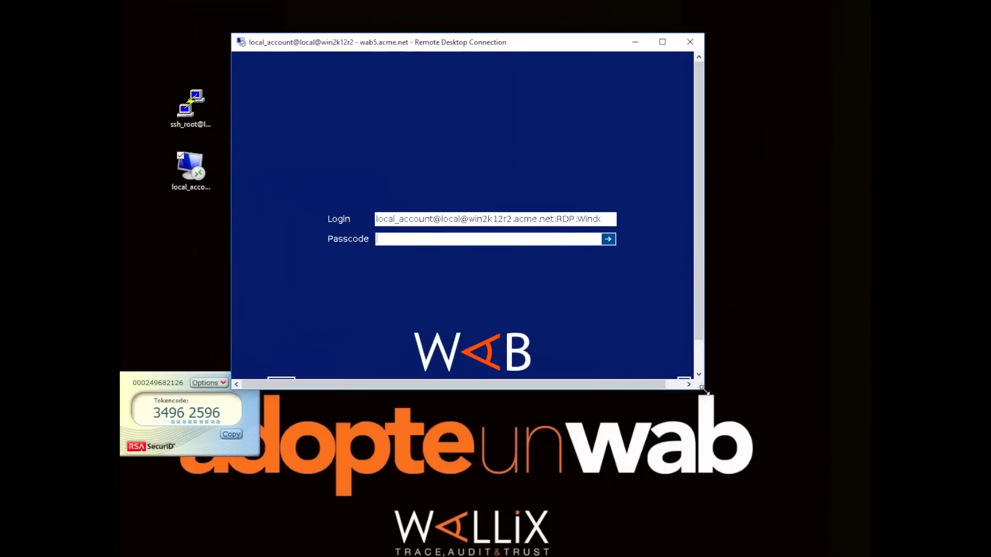
Resize the RDP window and sign in with the copied token code as passcode
left_click_drag(703, 388, 775, 437)
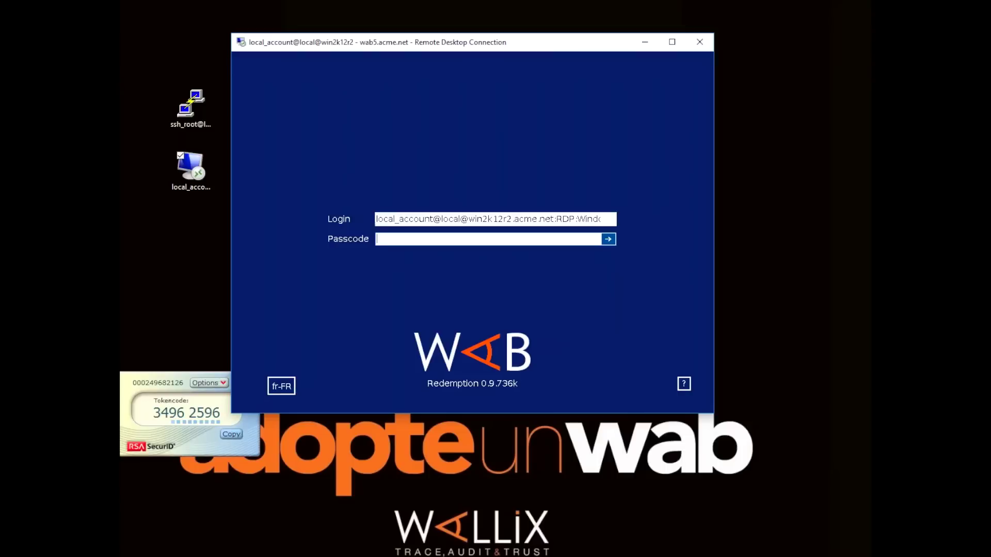
left_click(148, 383)
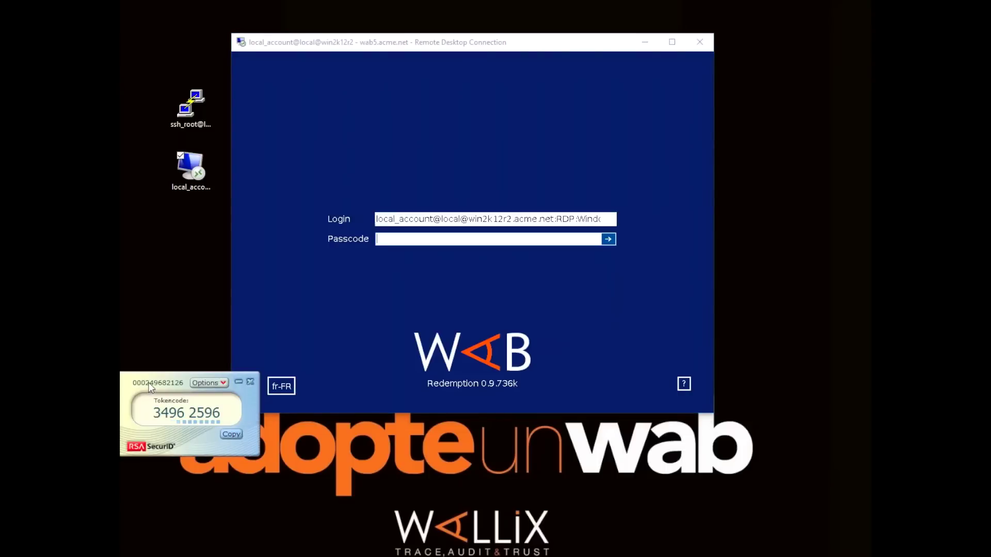
left_click(230, 435)
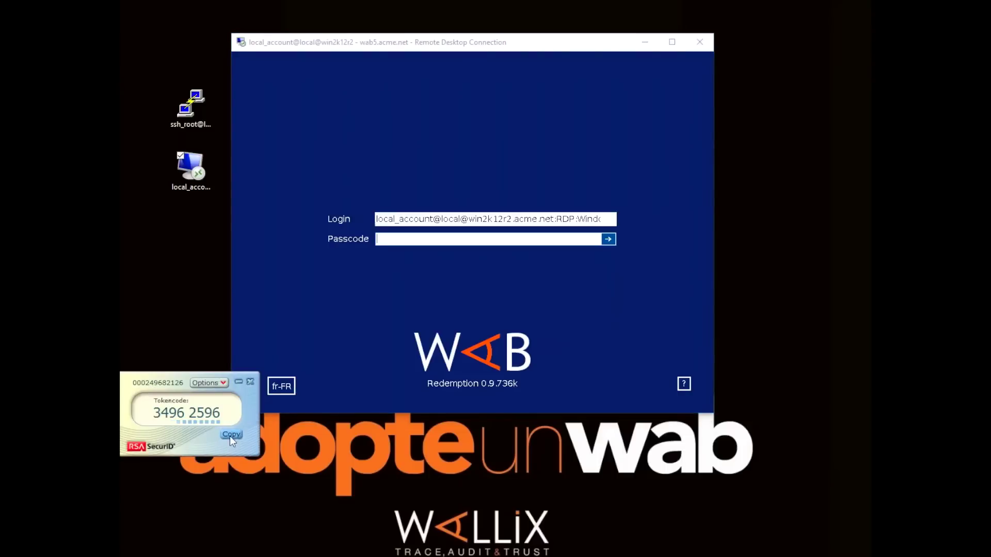
left_click(392, 239)
key("ctrl+v")
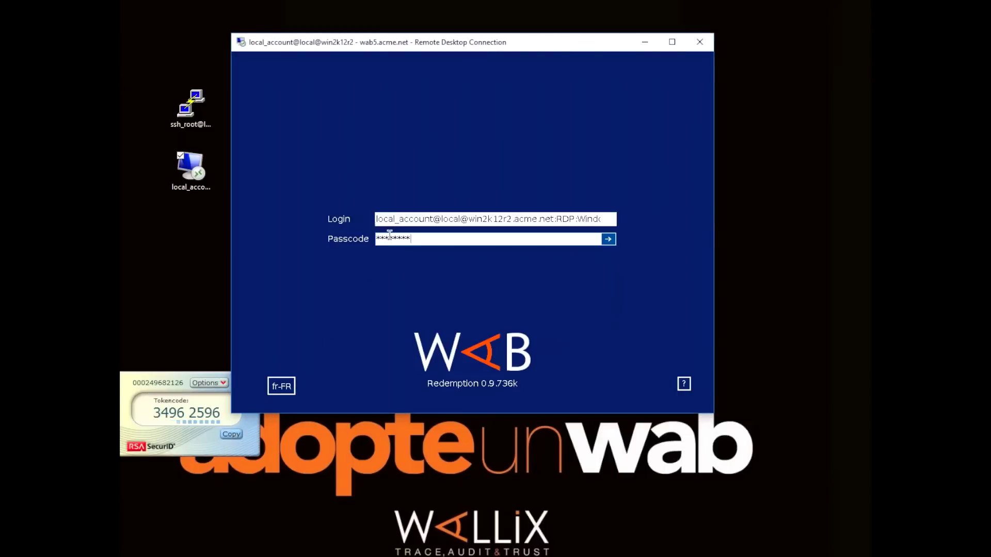
left_click(609, 241)
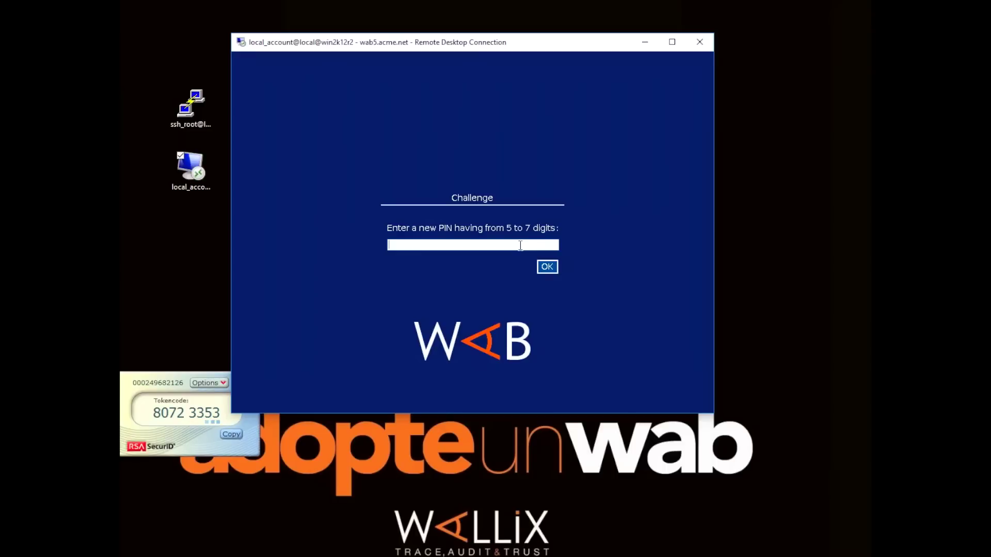
Set a new 7-digit SecurID PIN and confirm it
type("*******")
left_click(548, 267)
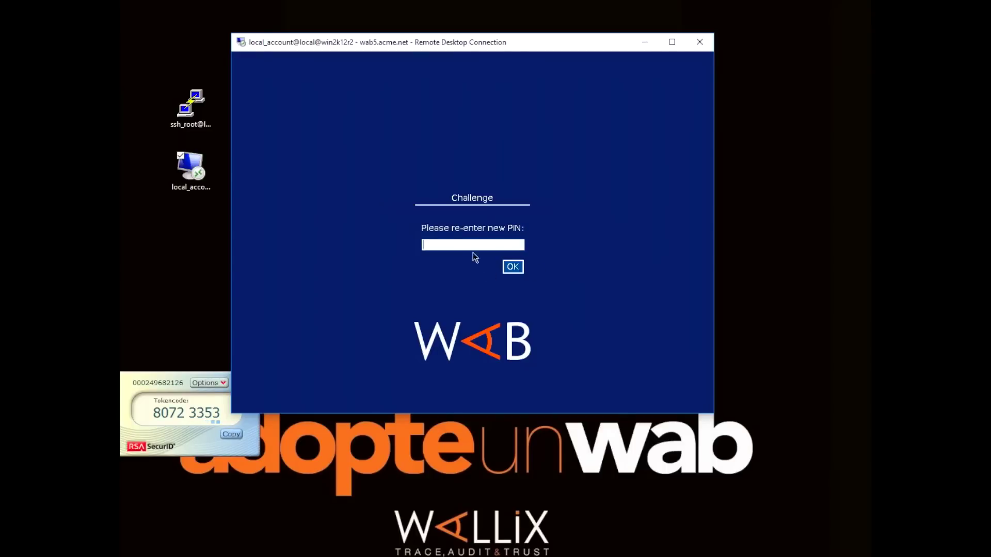
type("*******")
left_click(519, 267)
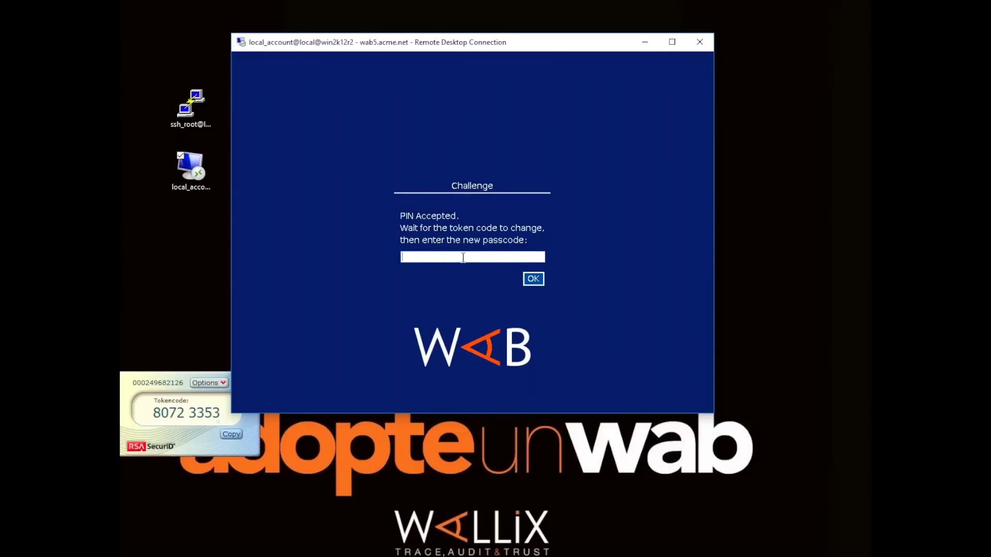
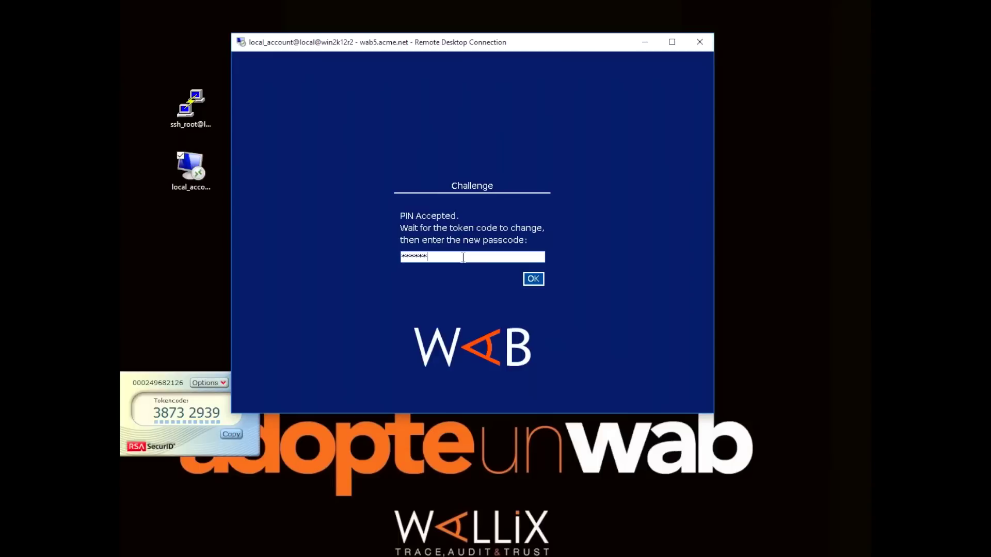
Submit the PIN followed by the newly changed tokencode as the passcode
left_click(206, 442)
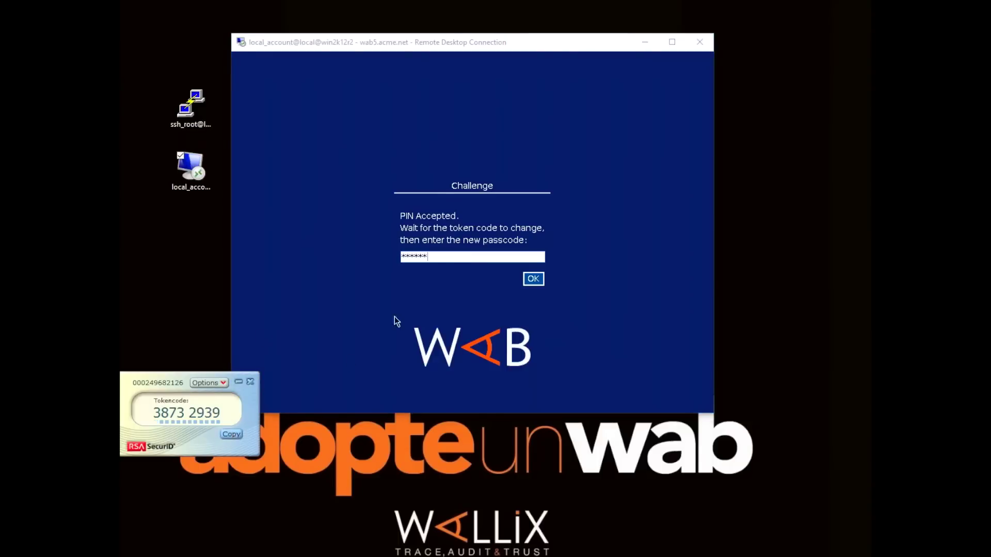
left_click(439, 258)
key("ctrl+v")
left_click(527, 281)
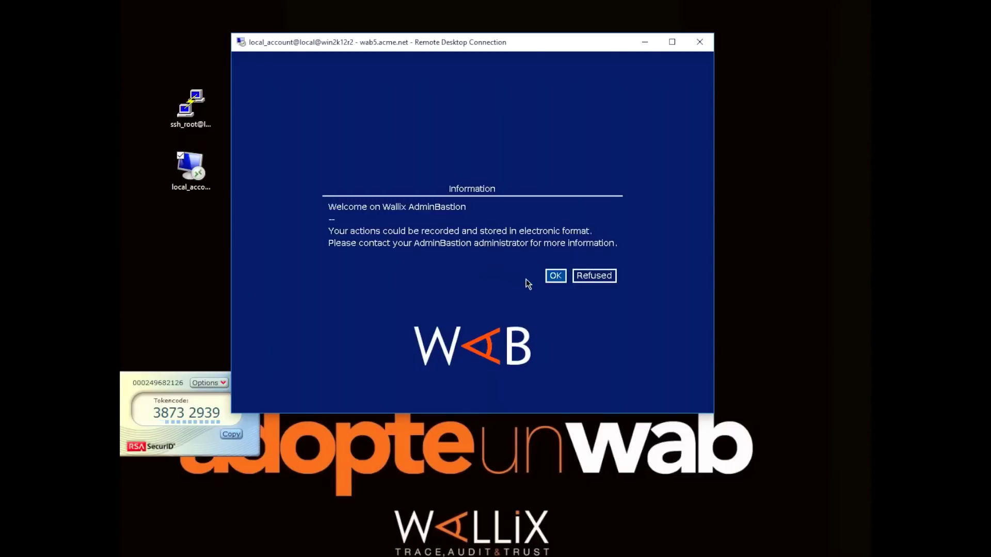
Accept the AdminBastion notice, reach the Windows Server 2012 R2 Start screen, and sign out local_account
left_click(550, 276)
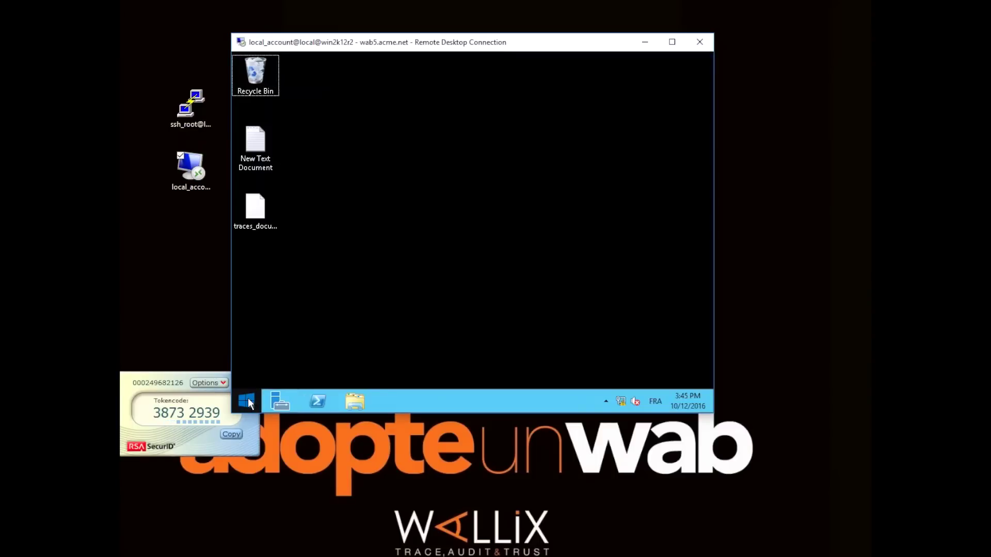
left_click(248, 398)
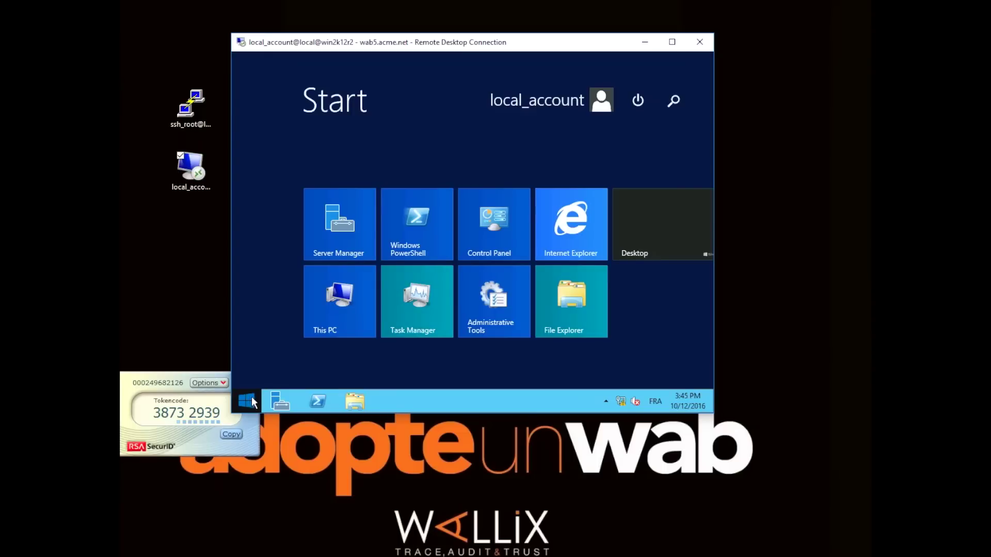
left_click(611, 103)
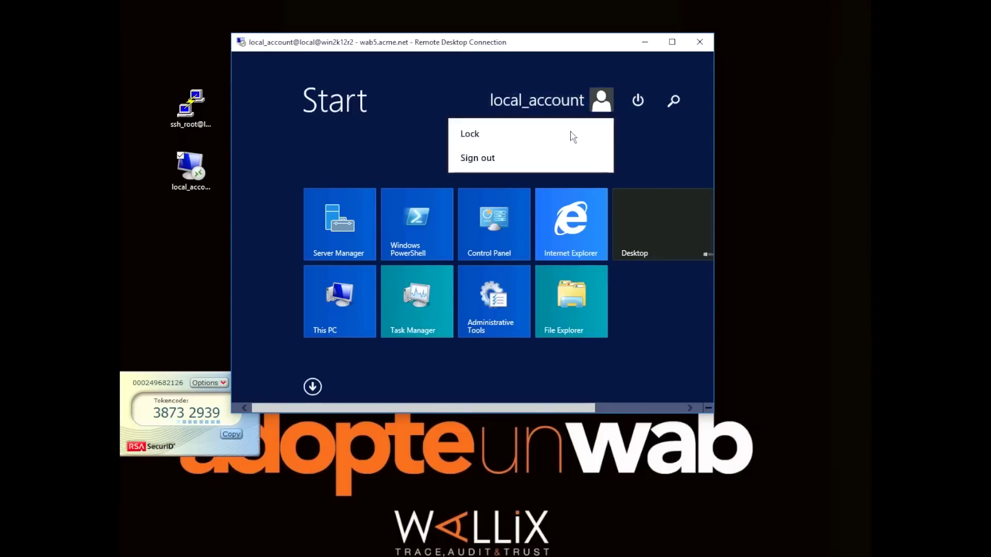
left_click(547, 157)
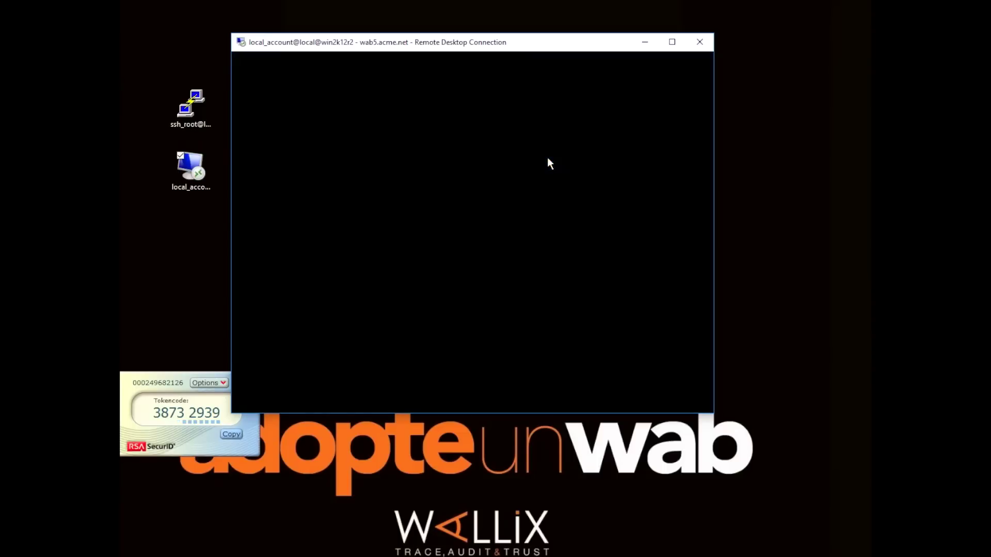